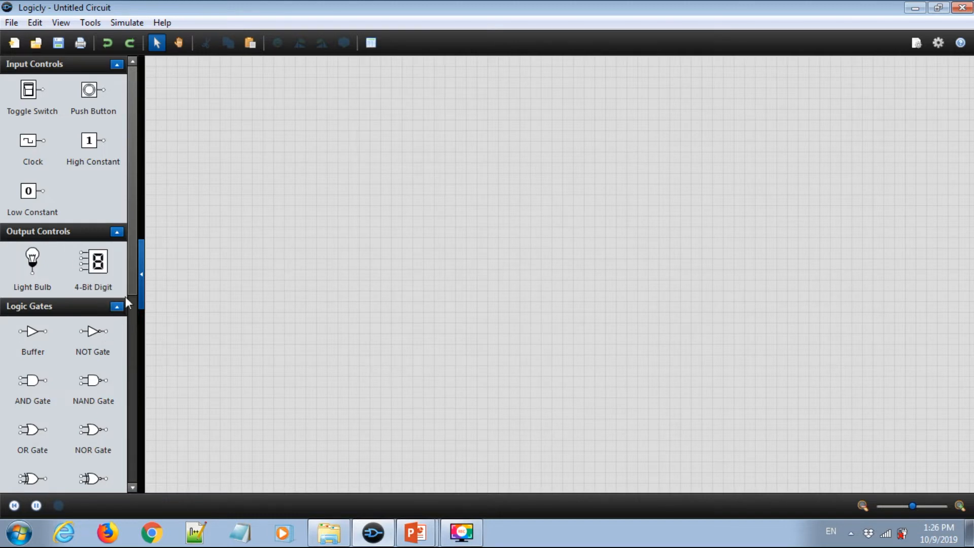
{"action": "left_click", "coordinate": [141, 267]}
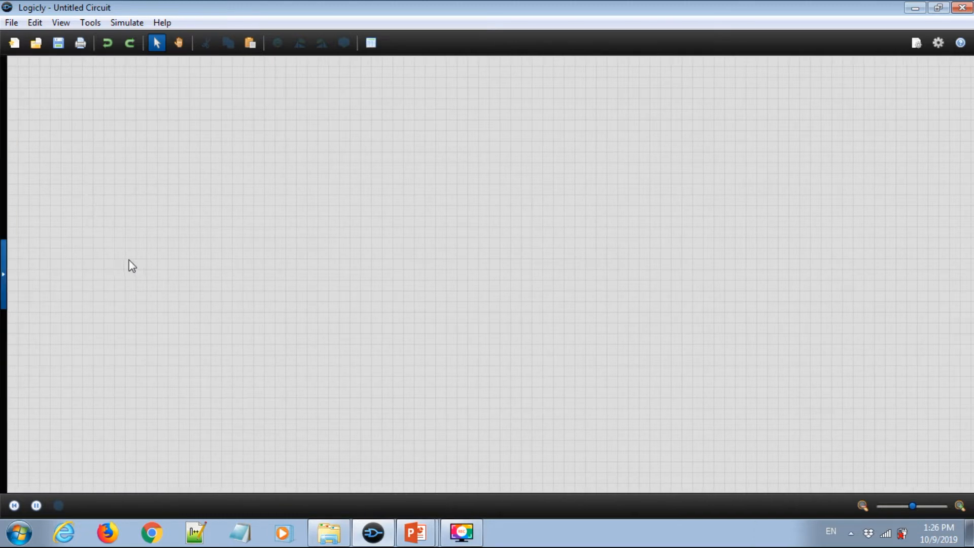
{"action": "left_click", "coordinate": [4, 274]}
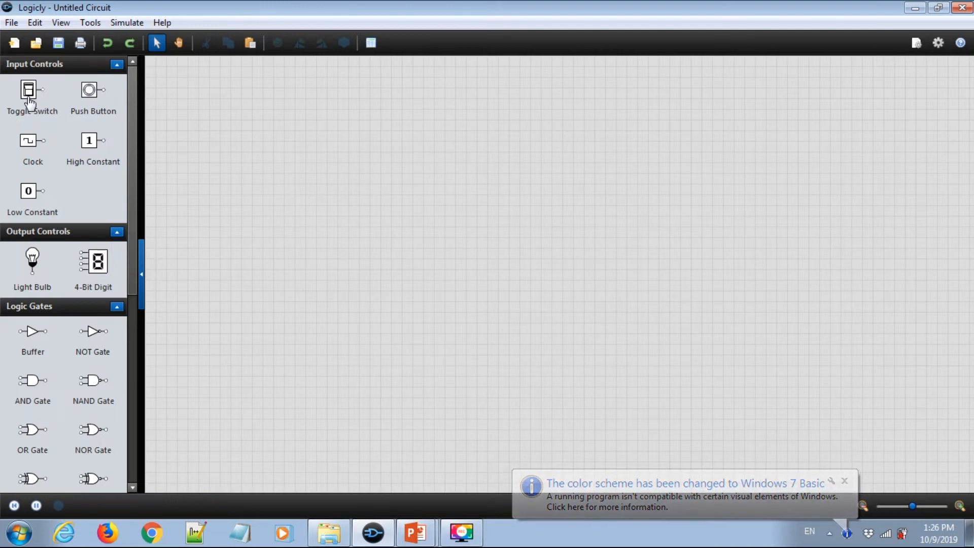
- Place two toggle switches side by side near the top left of the canvas
{"action": "left_click_drag", "start_coordinate": [29, 91], "coordinate": [254, 117]}
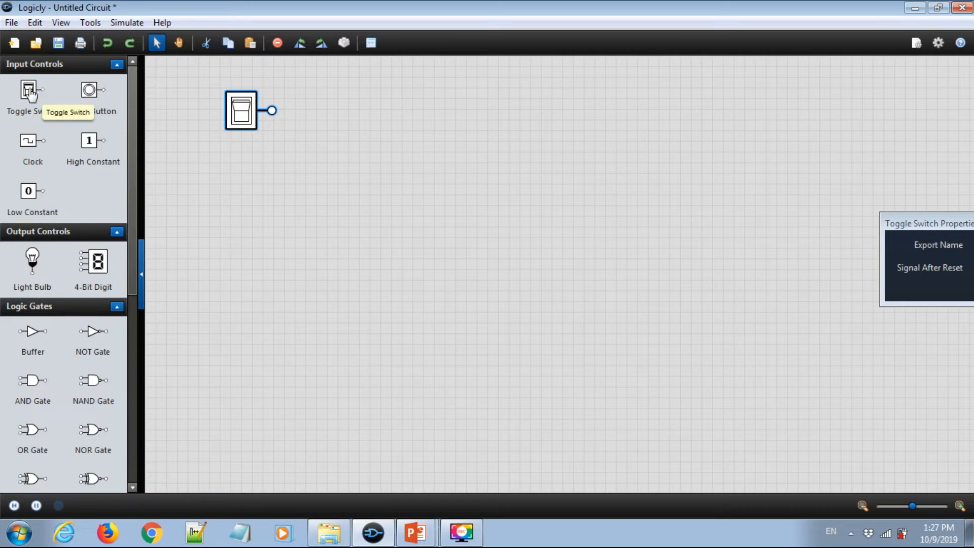
{"action": "left_click_drag", "start_coordinate": [29, 93], "coordinate": [357, 113]}
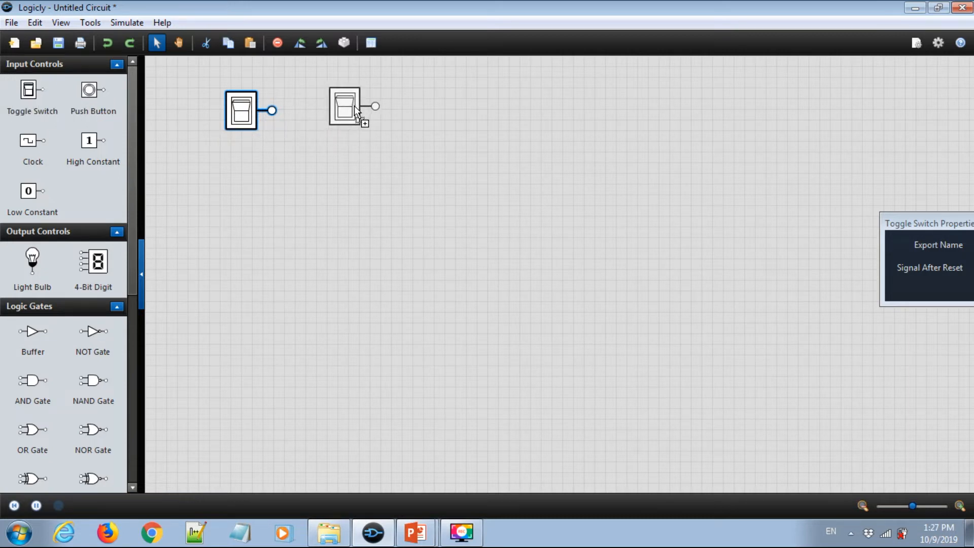
{"action": "left_click_drag", "start_coordinate": [354, 105], "coordinate": [355, 105]}
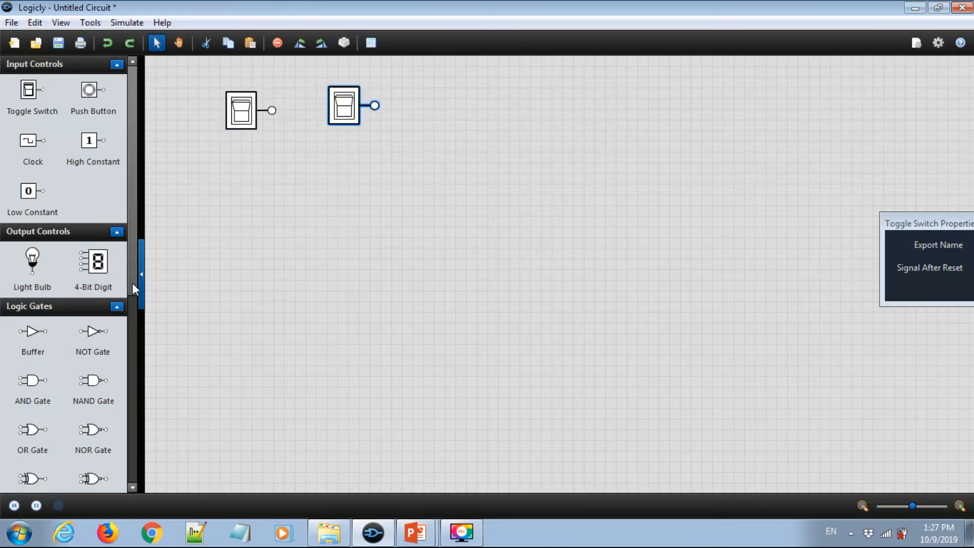
- Place a light bulb toward the right of the canvas and close its properties panel
{"action": "left_click_drag", "start_coordinate": [133, 284], "coordinate": [128, 319]}
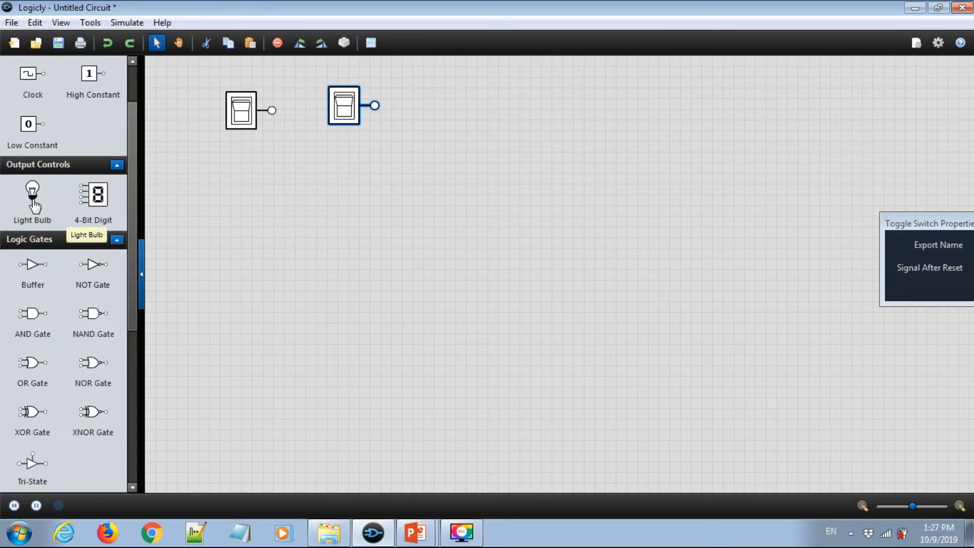
{"action": "left_click_drag", "start_coordinate": [32, 196], "coordinate": [671, 175]}
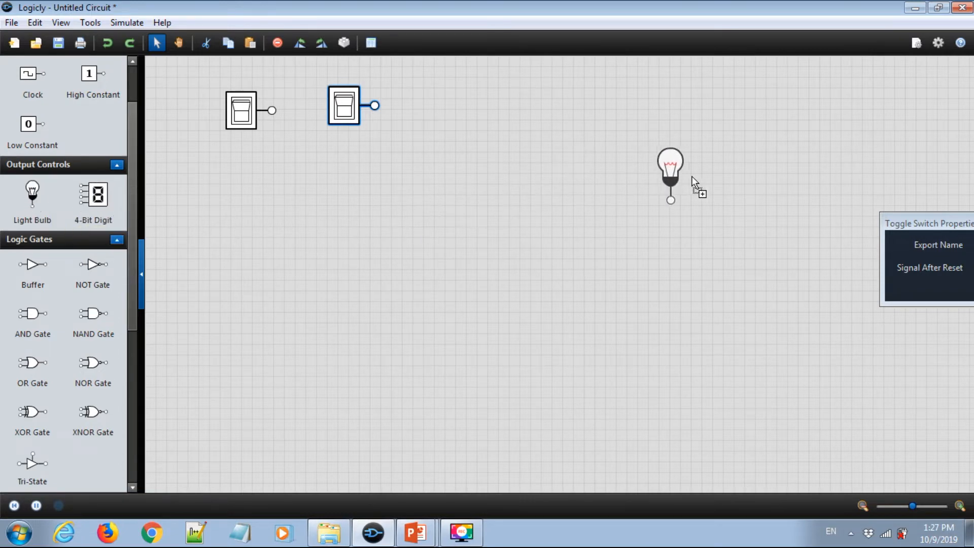
{"action": "left_click_drag", "start_coordinate": [807, 190], "coordinate": [808, 192]}
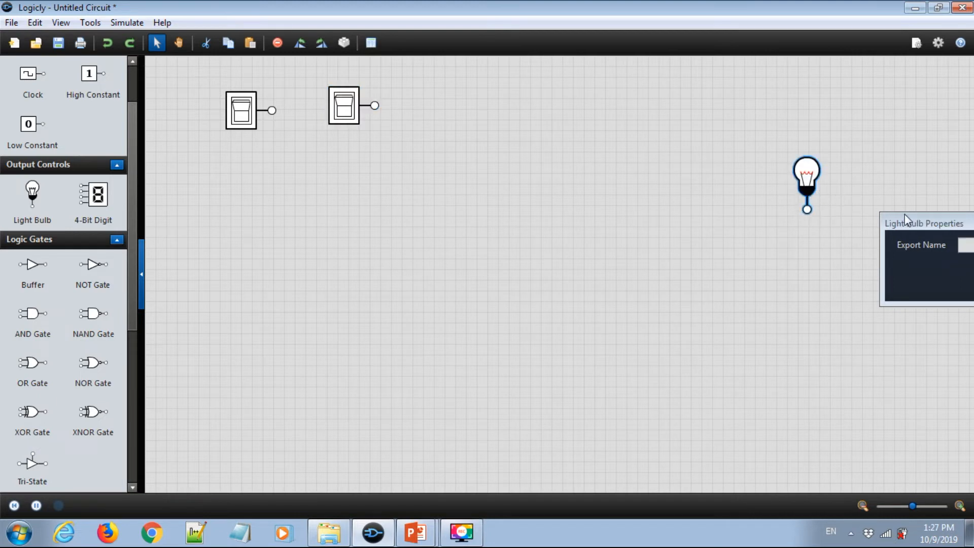
{"action": "left_click_drag", "start_coordinate": [908, 223], "coordinate": [722, 248]}
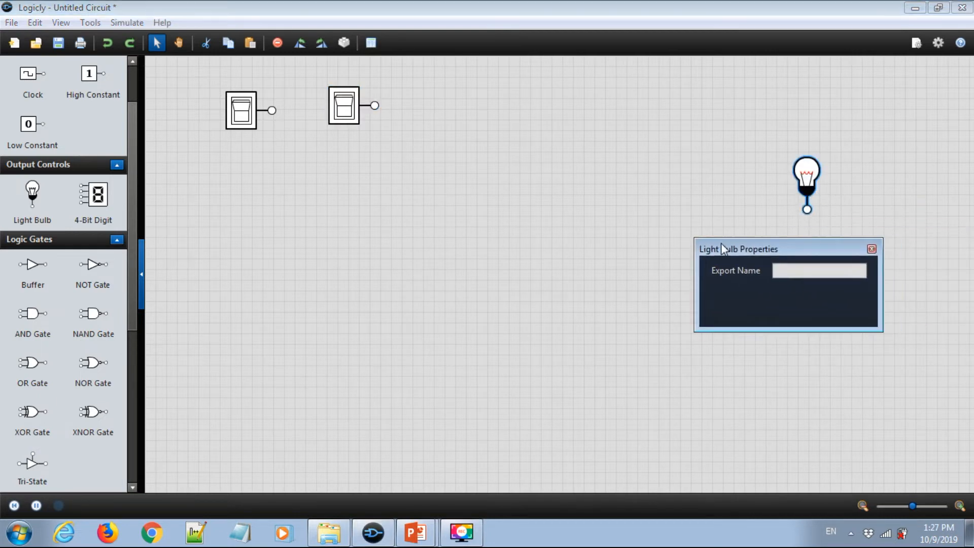
{"action": "left_click", "coordinate": [871, 249]}
- Browse the component palette's logic gates, flip-flops and other sections
{"action": "scroll", "coordinate": [59, 295], "scroll_direction": "down", "scroll_amount": 5}
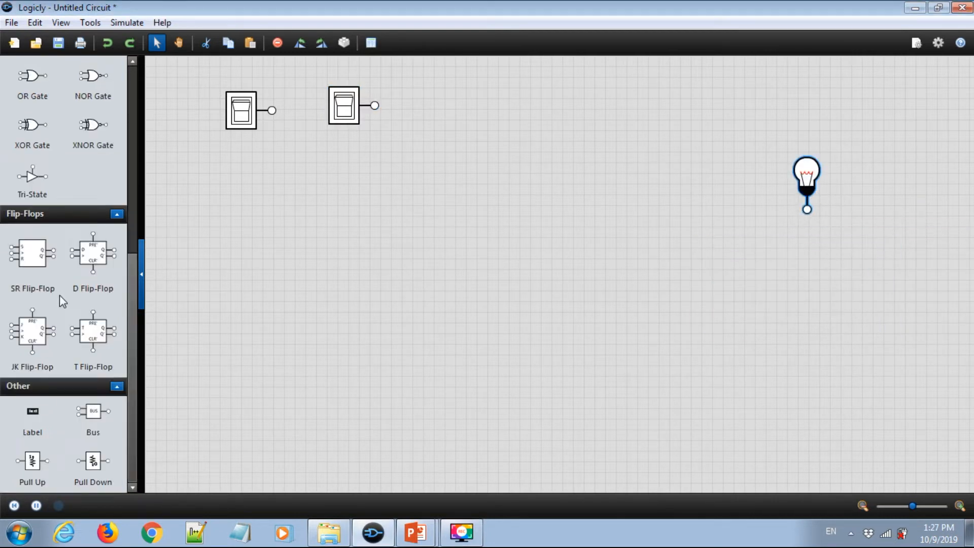
{"action": "scroll", "coordinate": [76, 286], "scroll_direction": "up", "scroll_amount": 6}
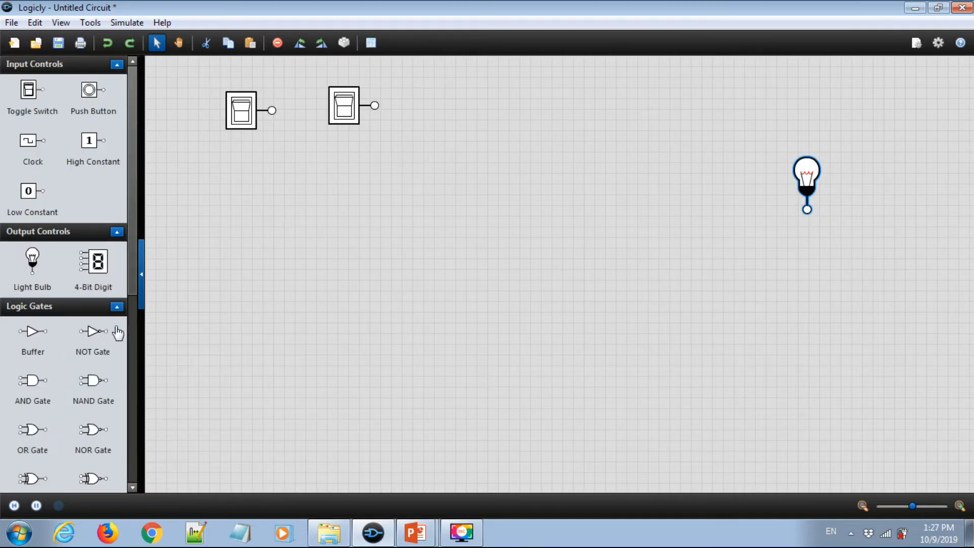
{"action": "left_click_drag", "start_coordinate": [130, 277], "coordinate": [114, 364]}
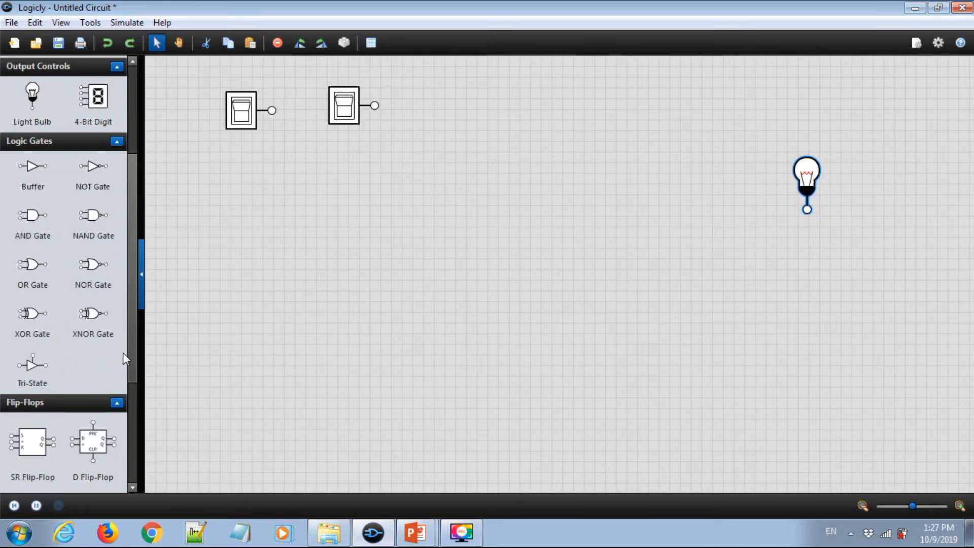
{"action": "left_click_drag", "start_coordinate": [136, 356], "coordinate": [120, 415]}
{"action": "scroll", "coordinate": [122, 420], "scroll_direction": "down", "scroll_amount": 2}
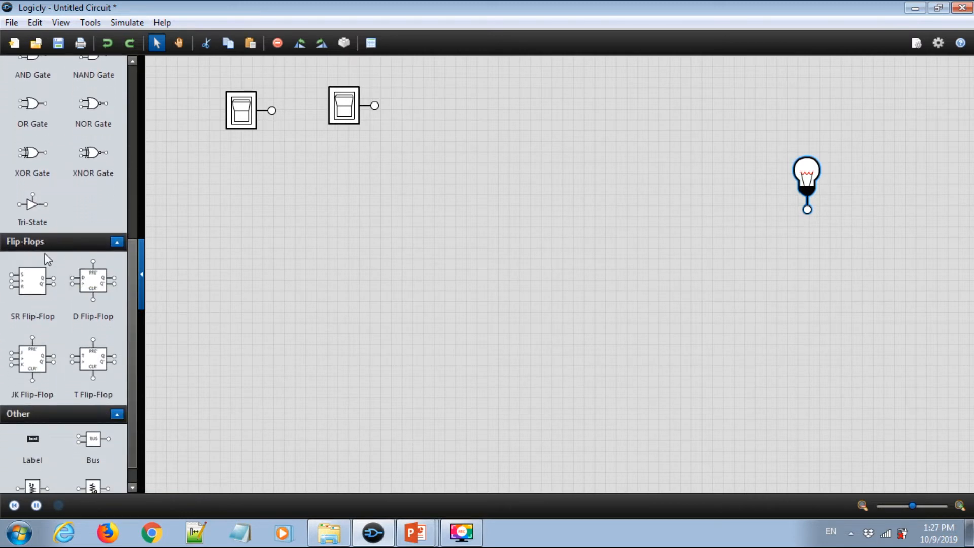
{"action": "scroll", "coordinate": [132, 355], "scroll_direction": "down", "scroll_amount": 1}
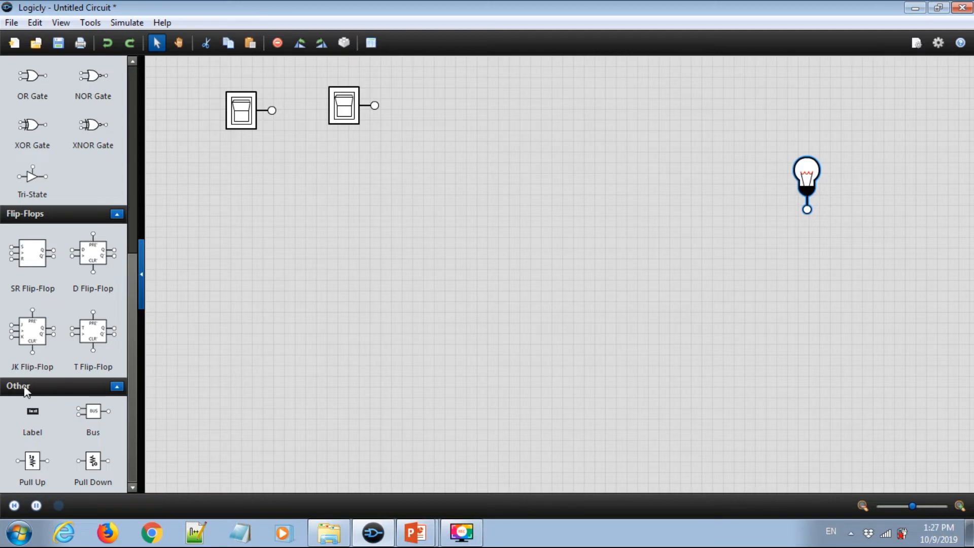
{"action": "scroll", "coordinate": [71, 289], "scroll_direction": "up", "scroll_amount": 5}
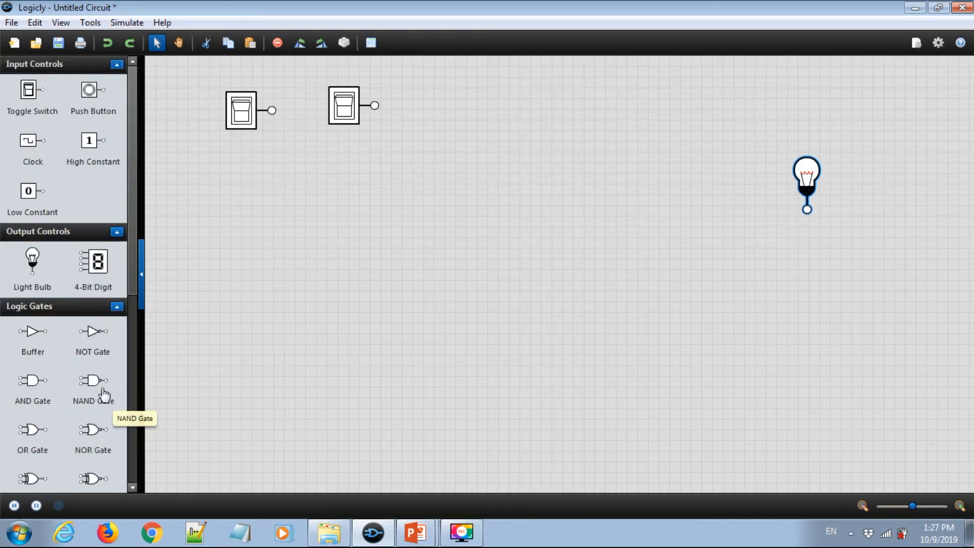
- Place two NOT gates one above the other in the middle of the canvas
{"action": "left_click_drag", "start_coordinate": [132, 276], "coordinate": [119, 336]}
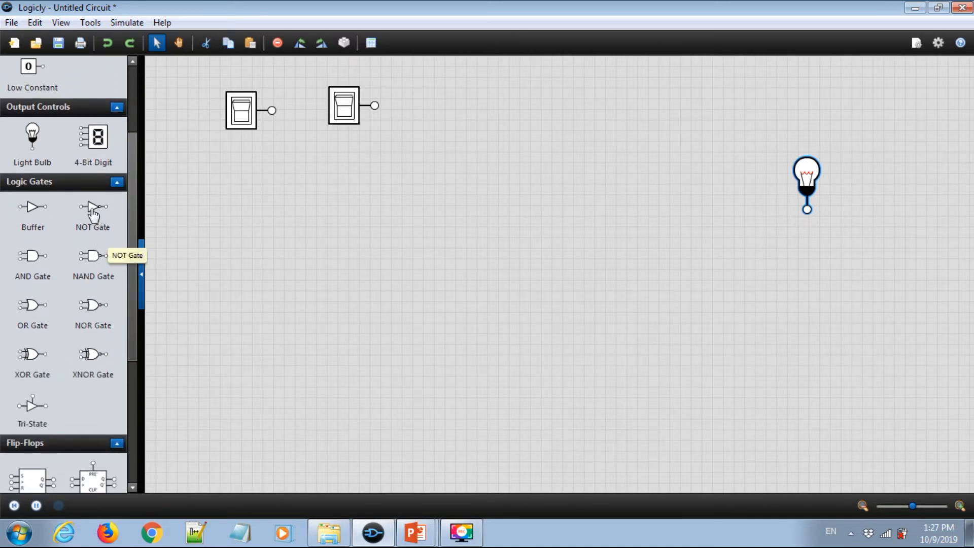
{"action": "left_click_drag", "start_coordinate": [91, 208], "coordinate": [490, 168]}
{"action": "left_click_drag", "start_coordinate": [93, 207], "coordinate": [487, 213]}
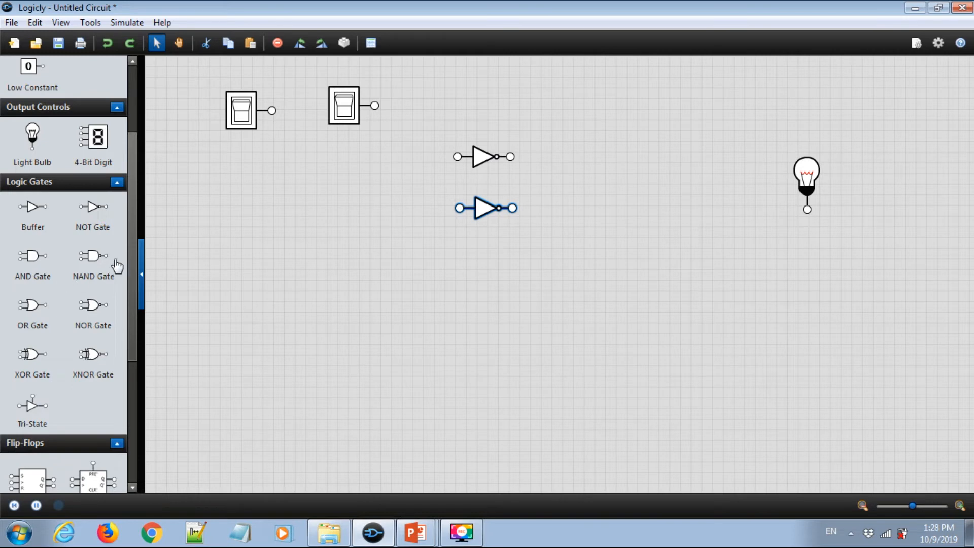
- Place an AND gate right of the NOT gates, trying an input count of 6 before setting it back to 2
{"action": "left_click_drag", "start_coordinate": [32, 256], "coordinate": [602, 193]}
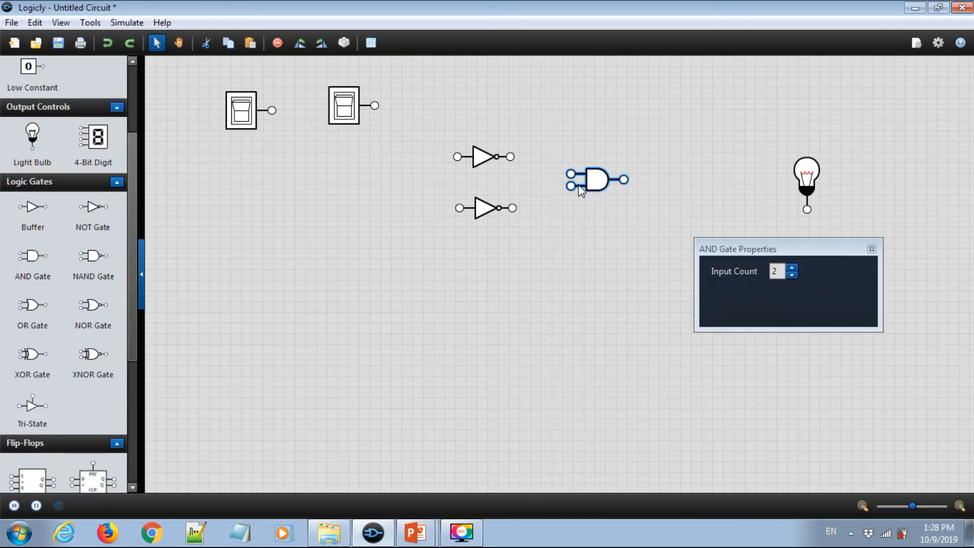
{"action": "left_click", "coordinate": [791, 268]}
{"action": "left_click", "coordinate": [792, 268]}
{"action": "left_click", "coordinate": [792, 268]}
{"action": "left_click", "coordinate": [792, 267]}
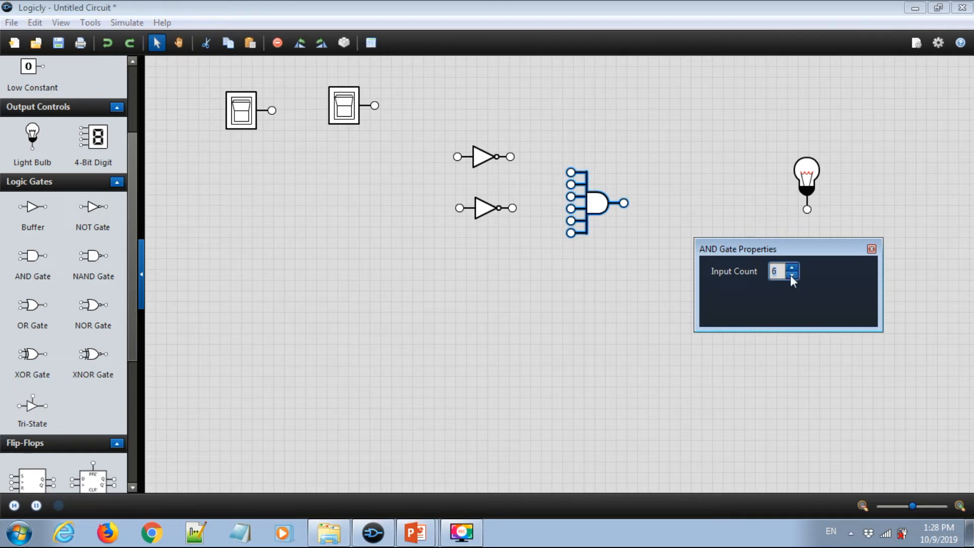
{"action": "left_click", "coordinate": [792, 275]}
{"action": "left_click", "coordinate": [792, 275]}
{"action": "left_click", "coordinate": [792, 275]}
{"action": "left_click", "coordinate": [791, 274]}
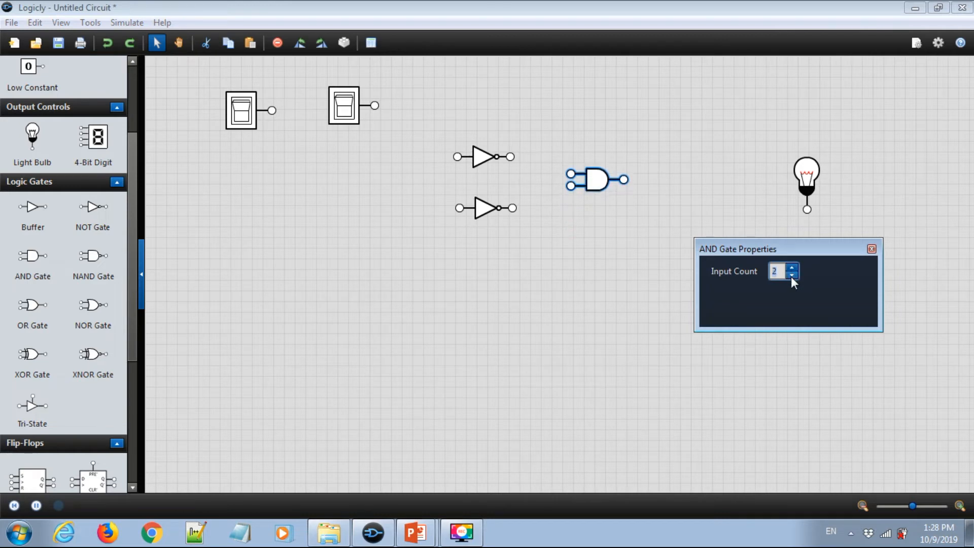
{"action": "left_click", "coordinate": [871, 249]}
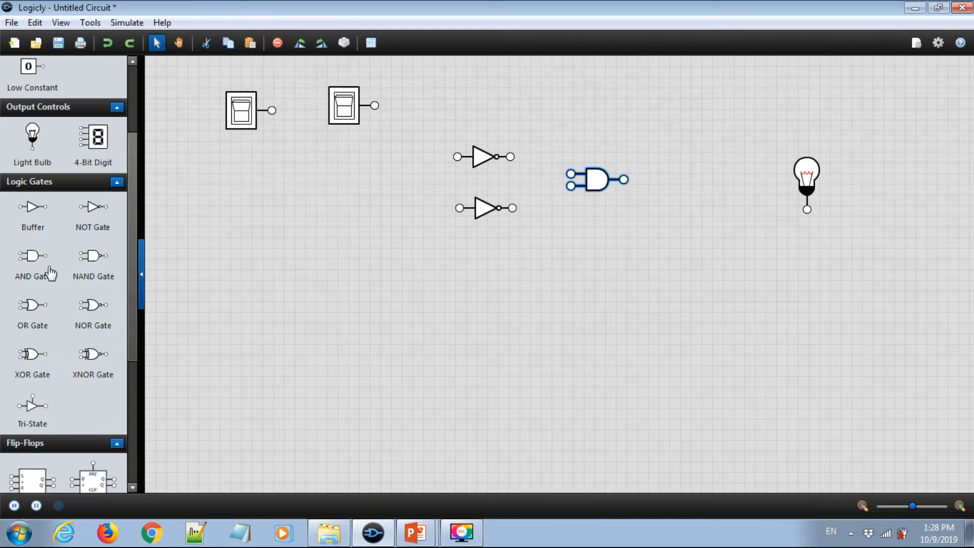
- Place a second AND gate below the first one and close its properties panel
{"action": "left_click_drag", "start_coordinate": [50, 274], "coordinate": [513, 337]}
{"action": "left_click_drag", "start_coordinate": [598, 269], "coordinate": [599, 270]}
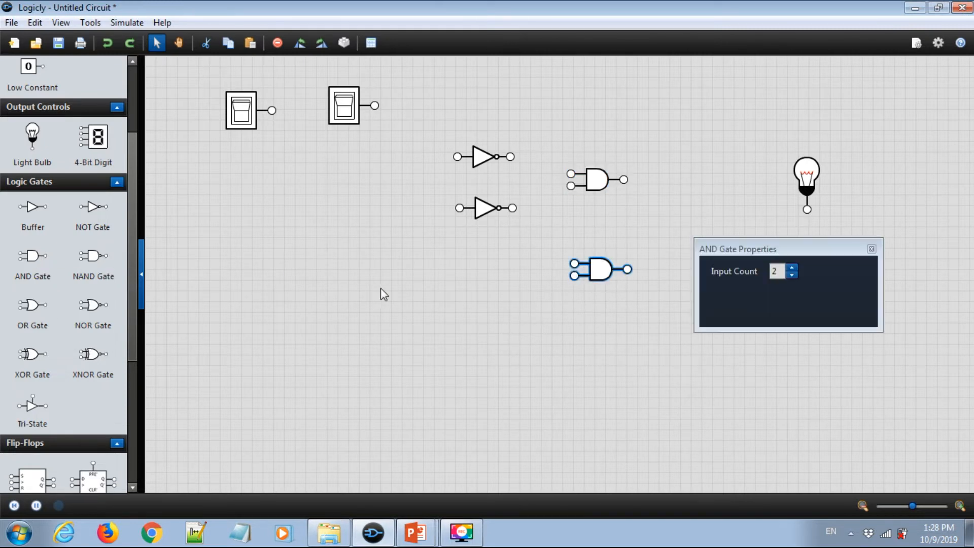
{"action": "left_click", "coordinate": [870, 249]}
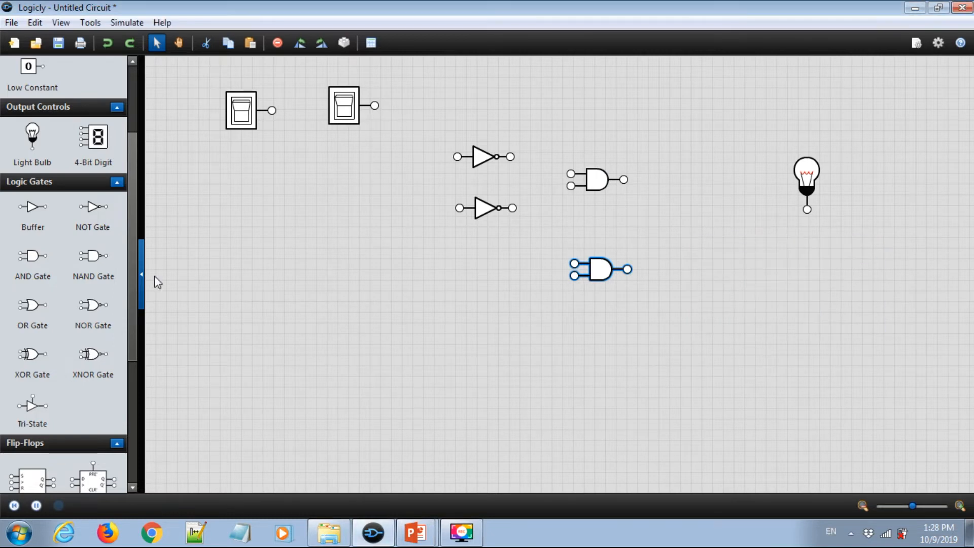
- Place an OR gate between the AND gates and the light bulb, then close its properties
{"action": "left_click_drag", "start_coordinate": [33, 304], "coordinate": [712, 218]}
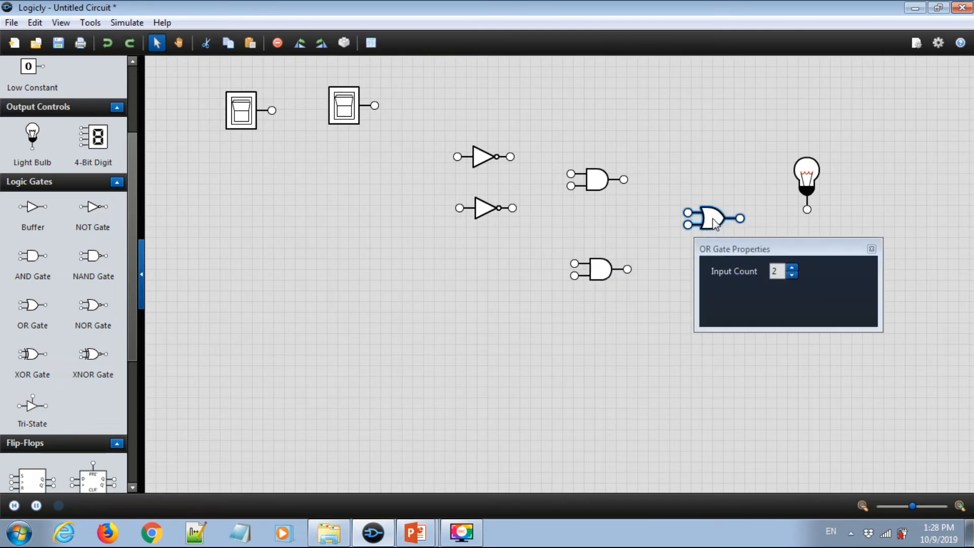
{"action": "left_click", "coordinate": [870, 249]}
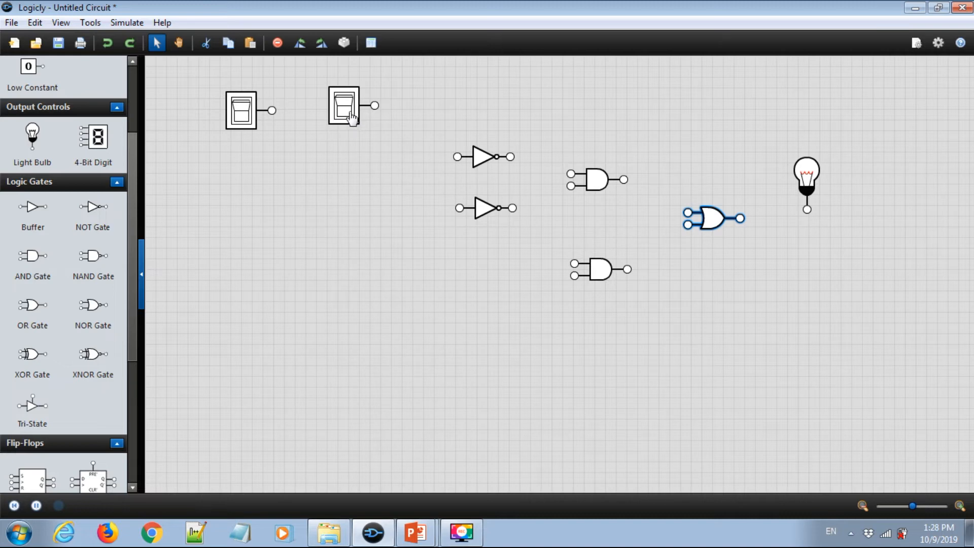
{"action": "left_click", "coordinate": [326, 182]}
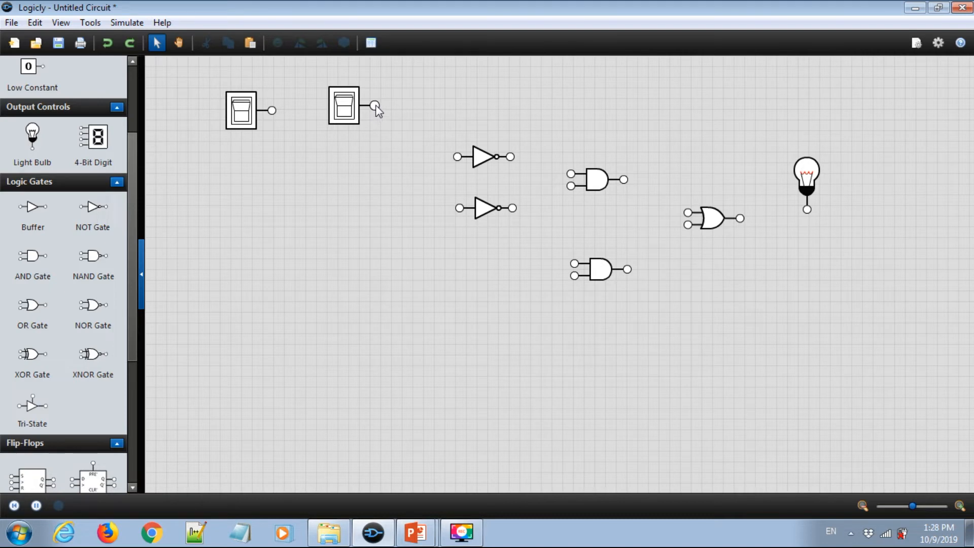
- Wire each toggle switch to a NOT gate input, reshaping both wires into right-angle paths
{"action": "left_click_drag", "start_coordinate": [374, 106], "coordinate": [458, 157]}
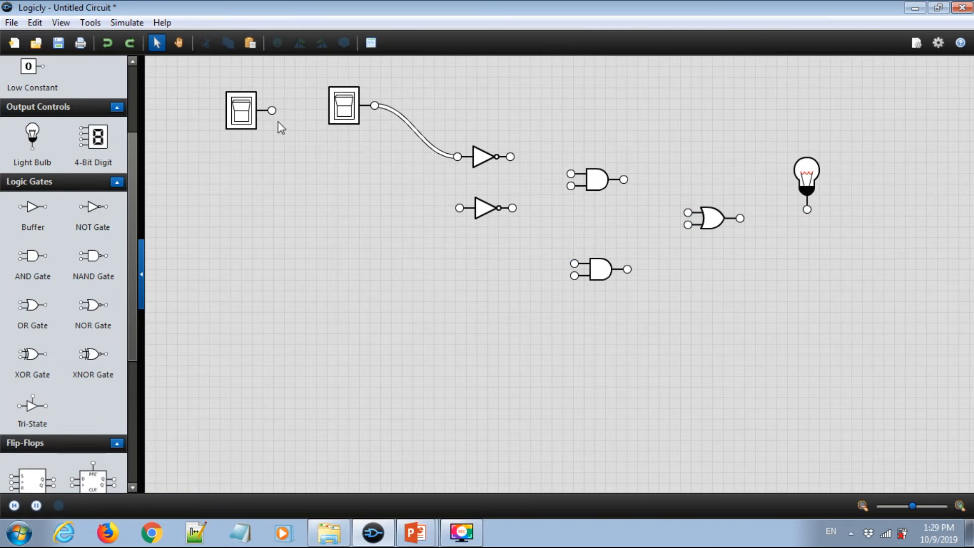
{"action": "left_click_drag", "start_coordinate": [269, 108], "coordinate": [459, 208]}
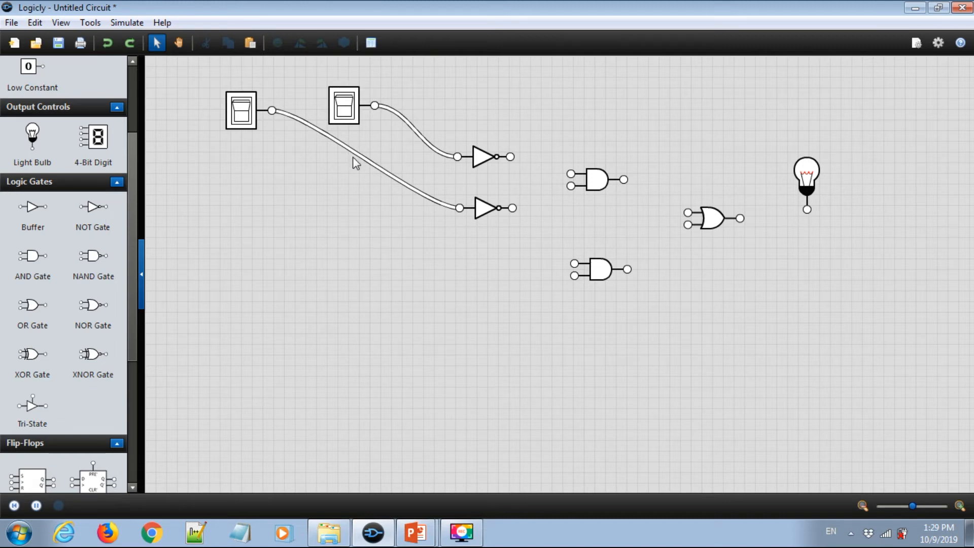
{"action": "left_click_drag", "start_coordinate": [363, 159], "coordinate": [267, 214]}
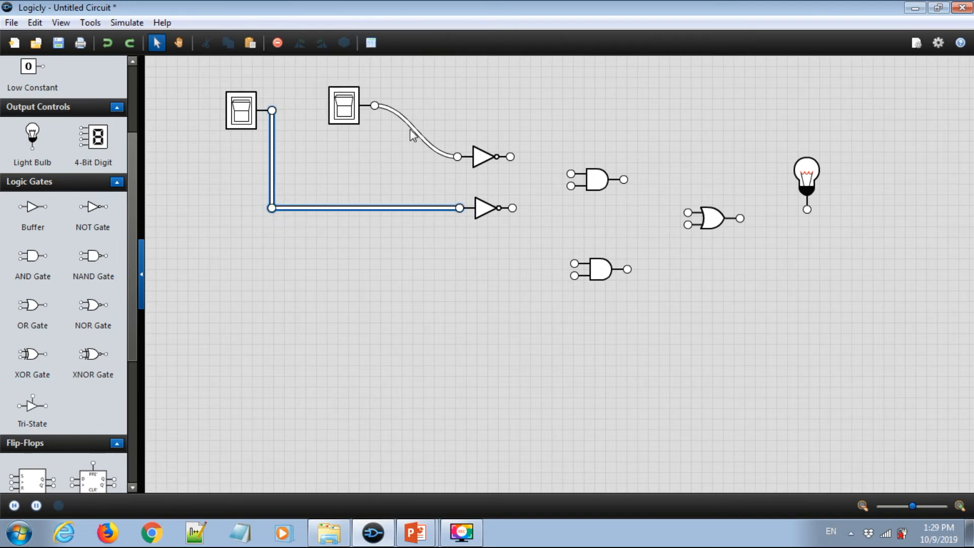
{"action": "left_click_drag", "start_coordinate": [411, 129], "coordinate": [374, 158]}
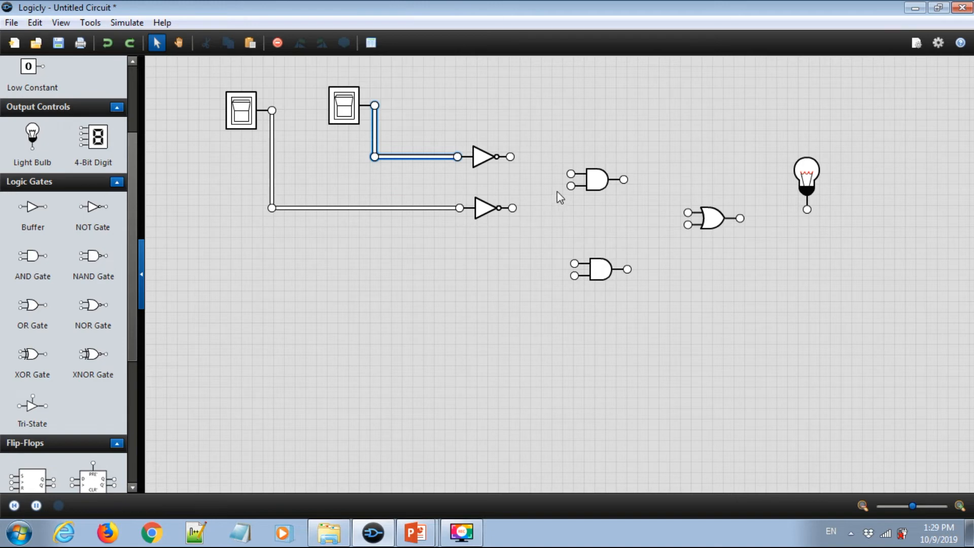
- Connect both NOT gate outputs to the two inputs of the upper AND gate
{"action": "left_click_drag", "start_coordinate": [509, 157], "coordinate": [571, 152]}
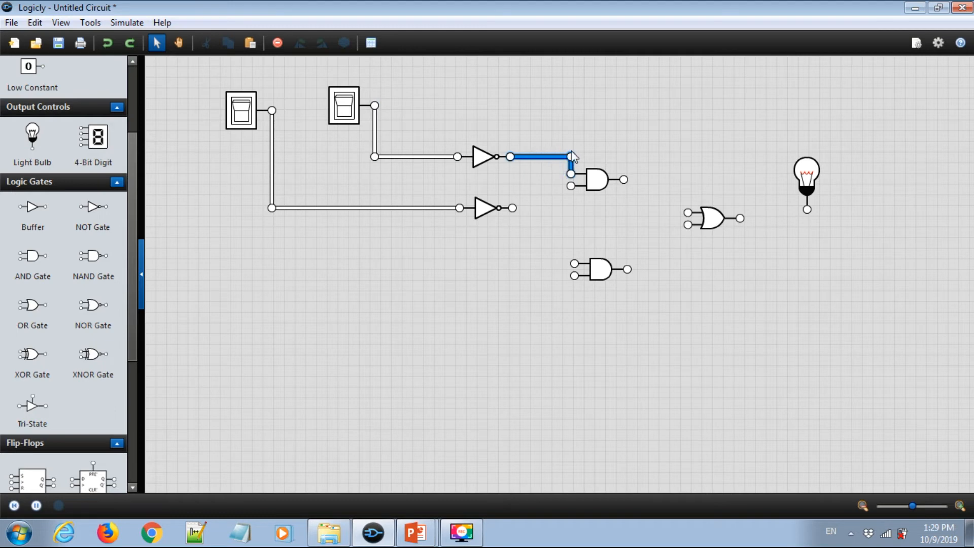
{"action": "left_click_drag", "start_coordinate": [512, 208], "coordinate": [570, 186]}
{"action": "left_click", "coordinate": [550, 196]}
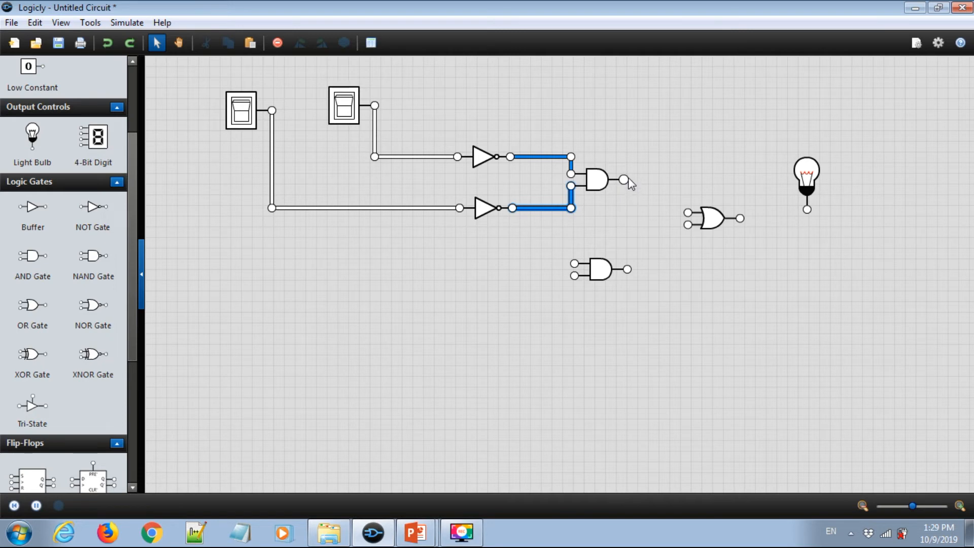
- Connect both AND gate outputs to the OR gate's inputs with right-angle wires
{"action": "left_click_drag", "start_coordinate": [623, 179], "coordinate": [688, 213]}
{"action": "left_click_drag", "start_coordinate": [658, 198], "coordinate": [687, 182]}
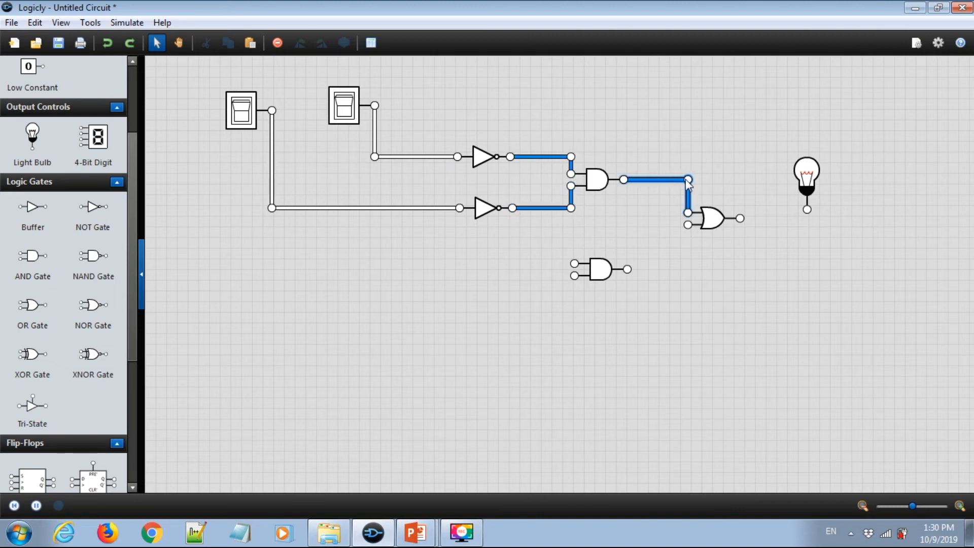
{"action": "left_click_drag", "start_coordinate": [628, 270], "coordinate": [687, 231]}
{"action": "left_click_drag", "start_coordinate": [663, 247], "coordinate": [686, 271]}
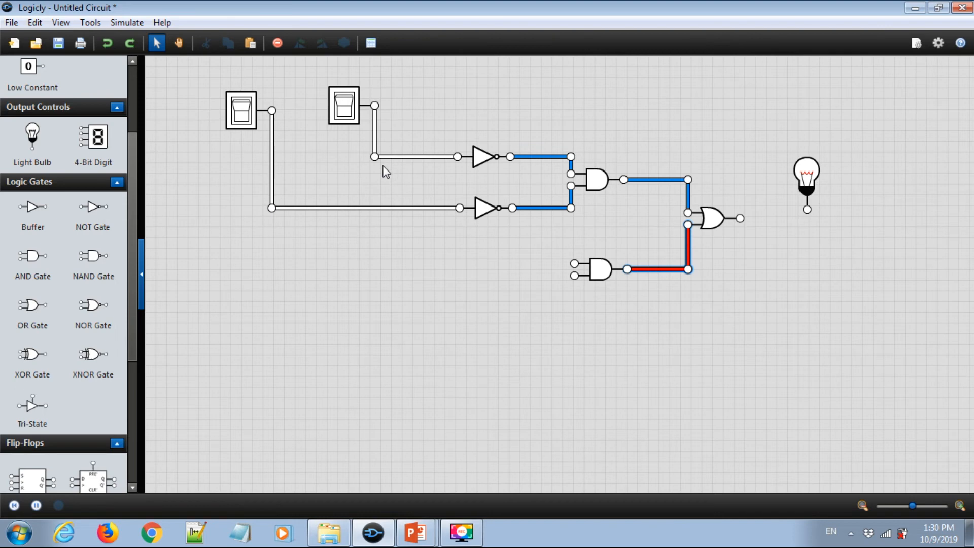
- Wire the second toggle switch's signal to the lower AND gate's upper input
{"action": "left_click_drag", "start_coordinate": [375, 160], "coordinate": [574, 263]}
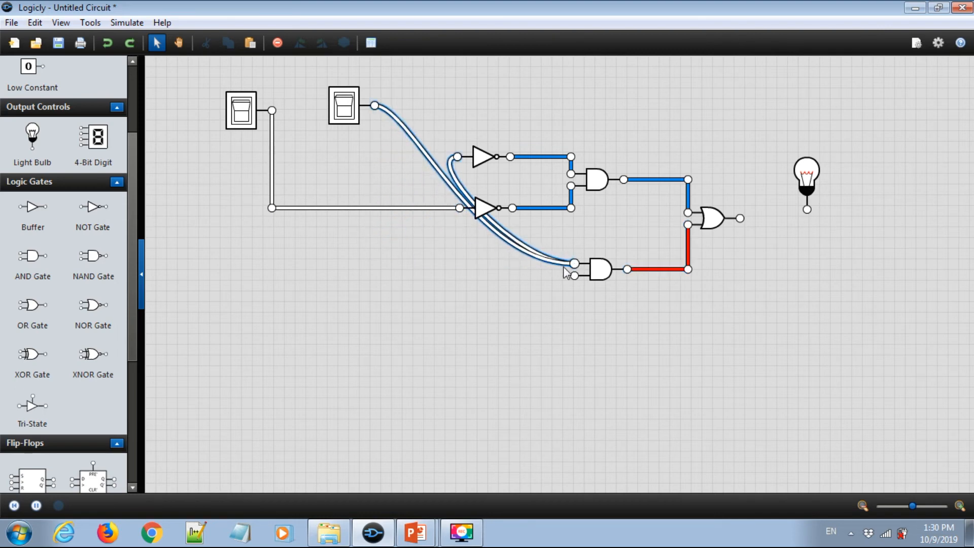
{"action": "left_click_drag", "start_coordinate": [463, 194], "coordinate": [379, 260]}
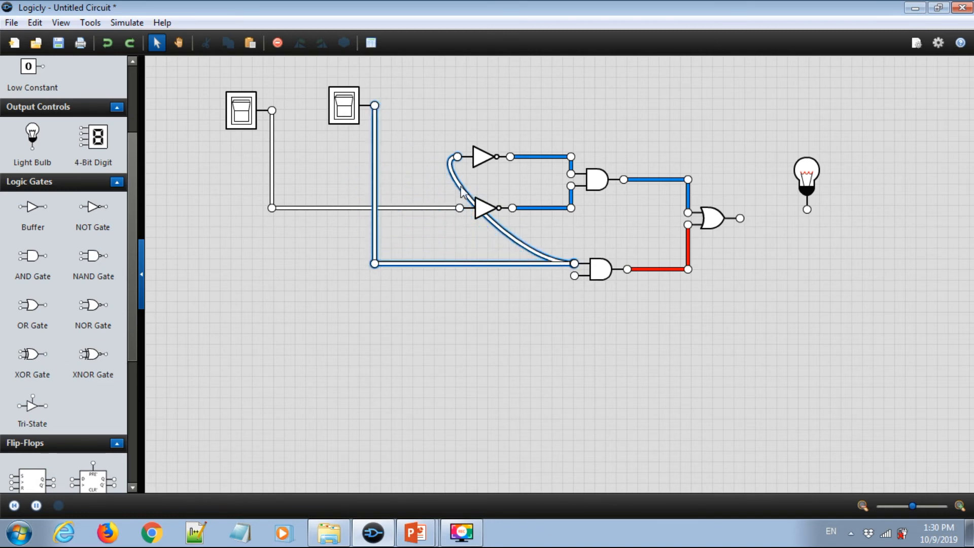
{"action": "left_click_drag", "start_coordinate": [445, 187], "coordinate": [380, 155]}
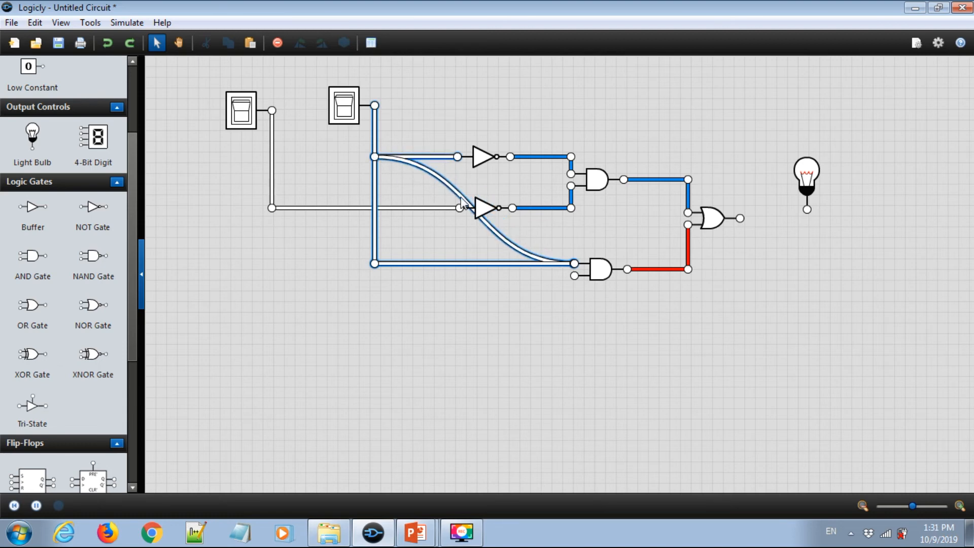
{"action": "key", "text": "Delete"}
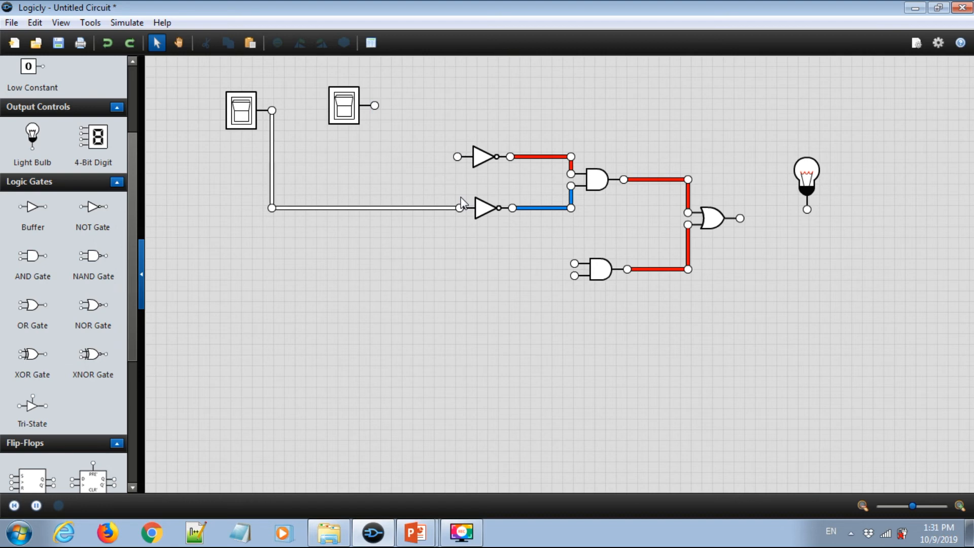
{"action": "key", "text": "ctrl+z"}
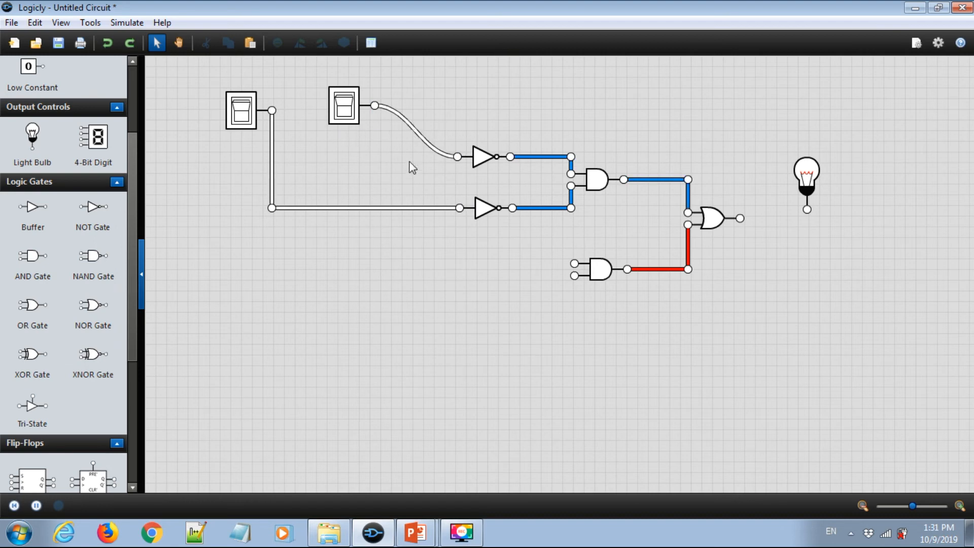
- Reroute the second switch's wire to the upper NOT gate at right angles, and rewire that switch to the lower AND gate's upper input
{"action": "left_click_drag", "start_coordinate": [414, 132], "coordinate": [455, 110]}
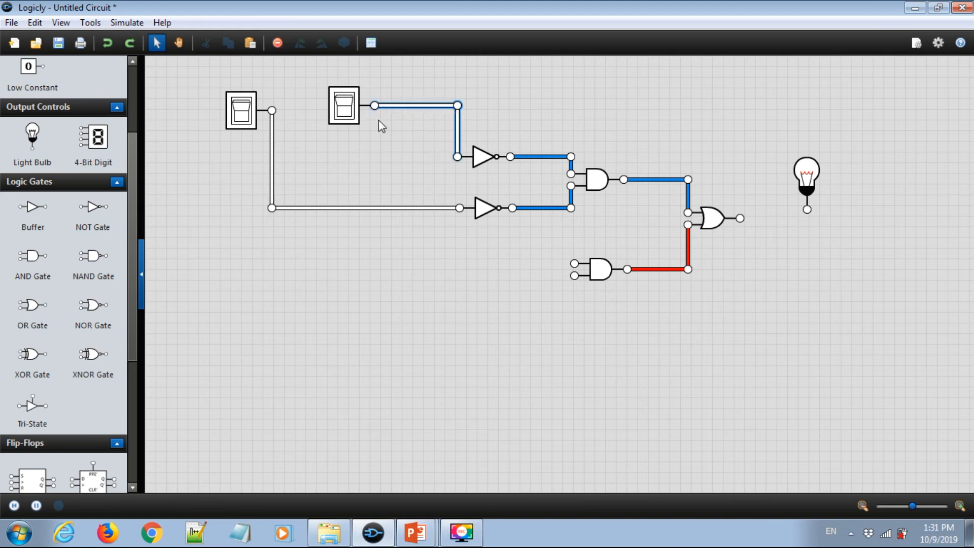
{"action": "left_click_drag", "start_coordinate": [375, 105], "coordinate": [574, 263]}
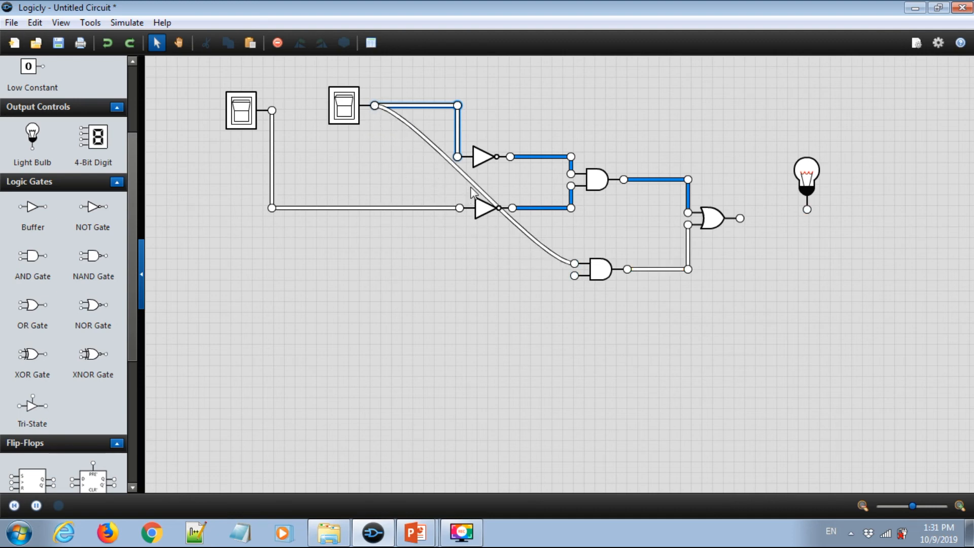
{"action": "left_click_drag", "start_coordinate": [472, 188], "coordinate": [374, 264]}
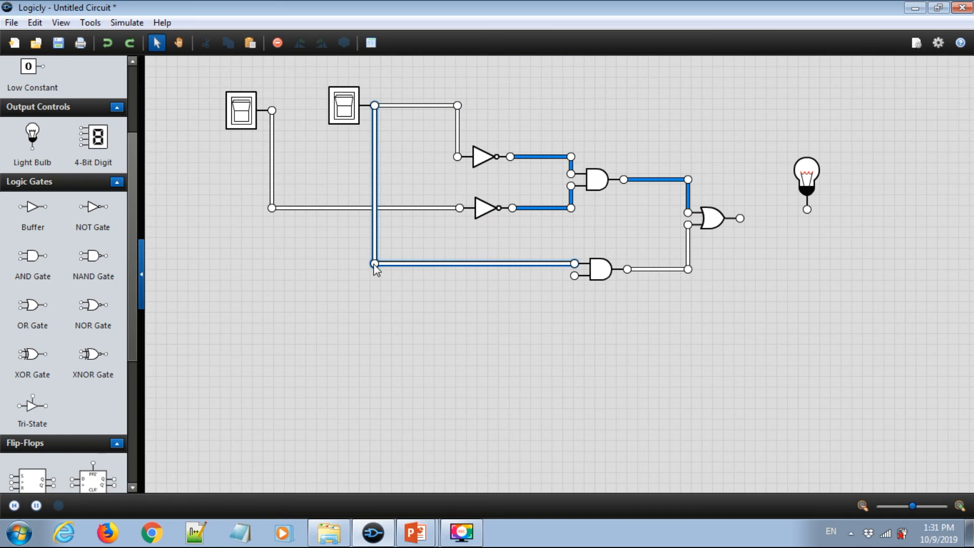
{"action": "left_click", "coordinate": [387, 293]}
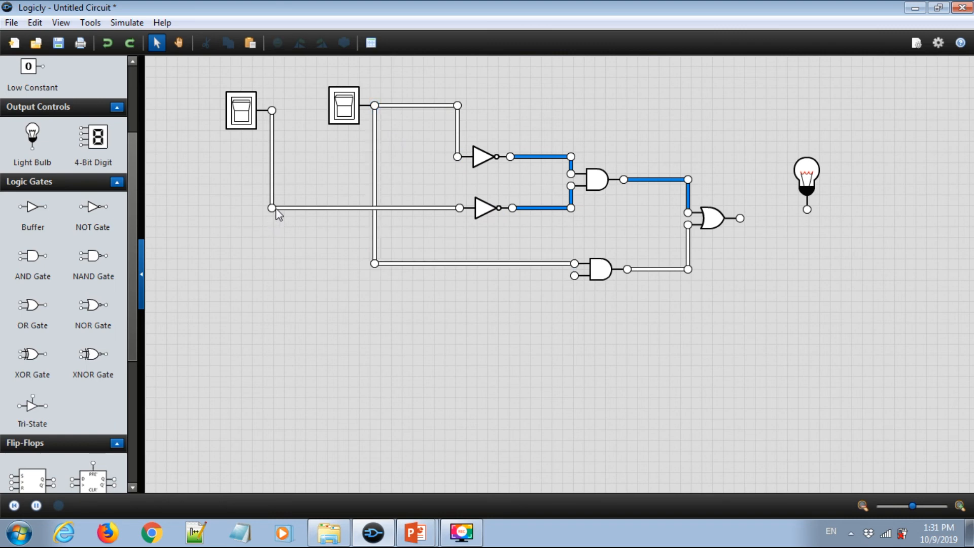
- Wire the first toggle switch to the lower AND gate's lower input, reshaping the wire into a right-angle path
{"action": "left_click_drag", "start_coordinate": [272, 110], "coordinate": [574, 276]}
{"action": "left_click", "coordinate": [412, 185]}
{"action": "left_click_drag", "start_coordinate": [411, 185], "coordinate": [278, 273]}
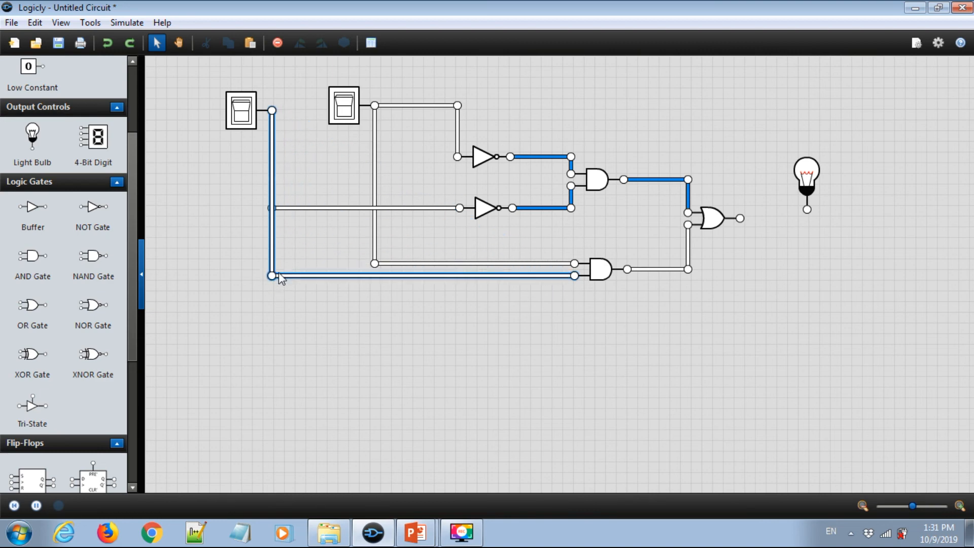
{"action": "left_click", "coordinate": [529, 338]}
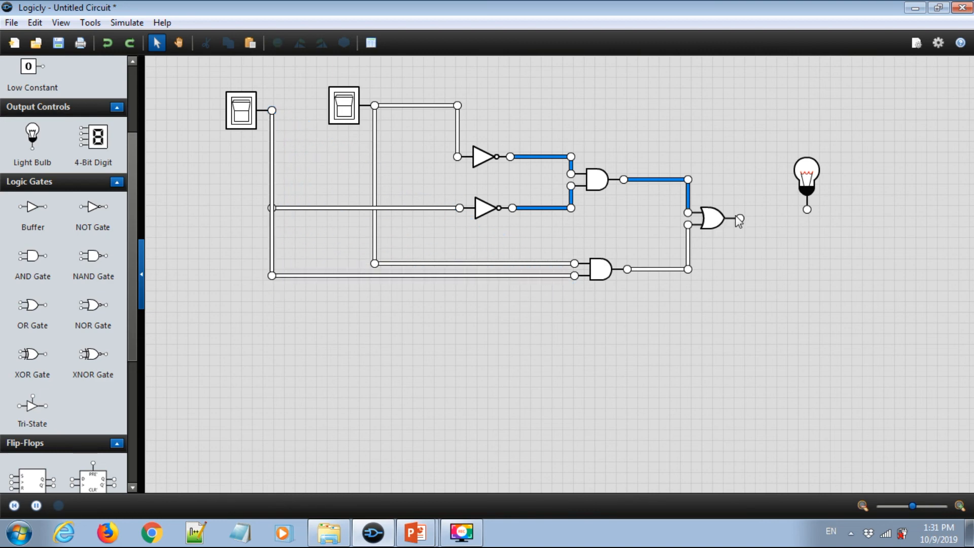
- Connect the OR gate's output to the light bulb input and straighten the wire horizontally
{"action": "left_click_drag", "start_coordinate": [740, 218], "coordinate": [808, 200]}
{"action": "left_click", "coordinate": [830, 223]}
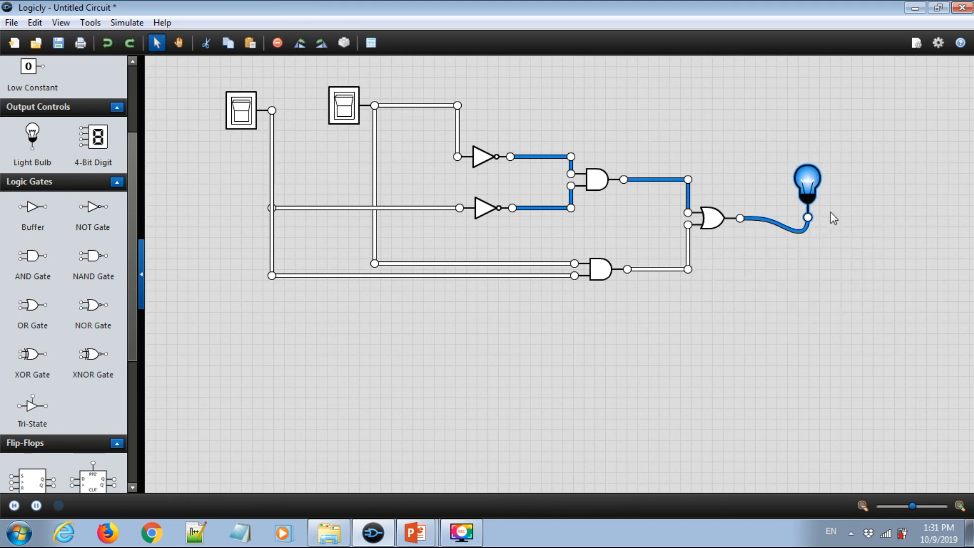
{"action": "left_click", "coordinate": [792, 223]}
{"action": "left_click", "coordinate": [779, 231]}
{"action": "left_click_drag", "start_coordinate": [780, 230], "coordinate": [779, 217]}
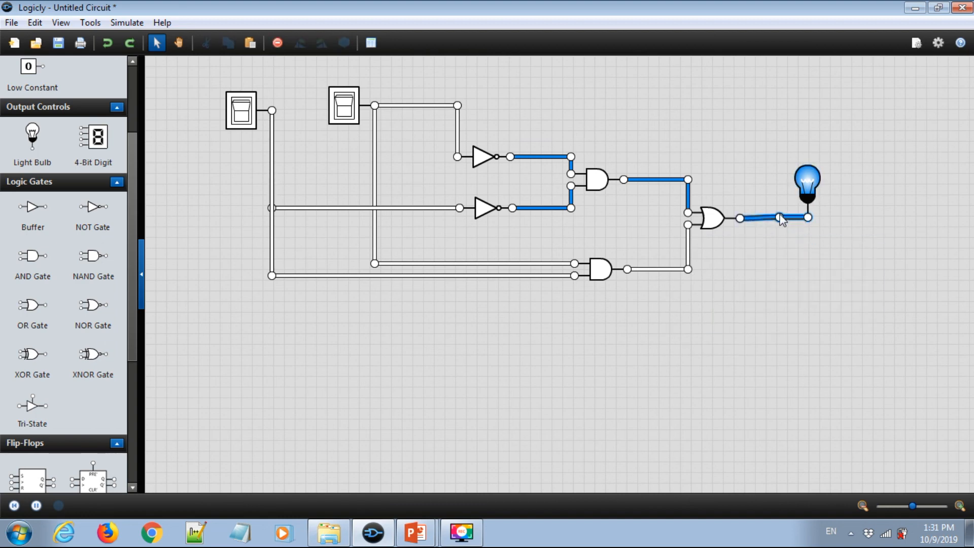
{"action": "left_click", "coordinate": [810, 259]}
- Test the circuit by toggling both switches on and off through their combinations while watching the bulb
{"action": "left_click", "coordinate": [241, 107]}
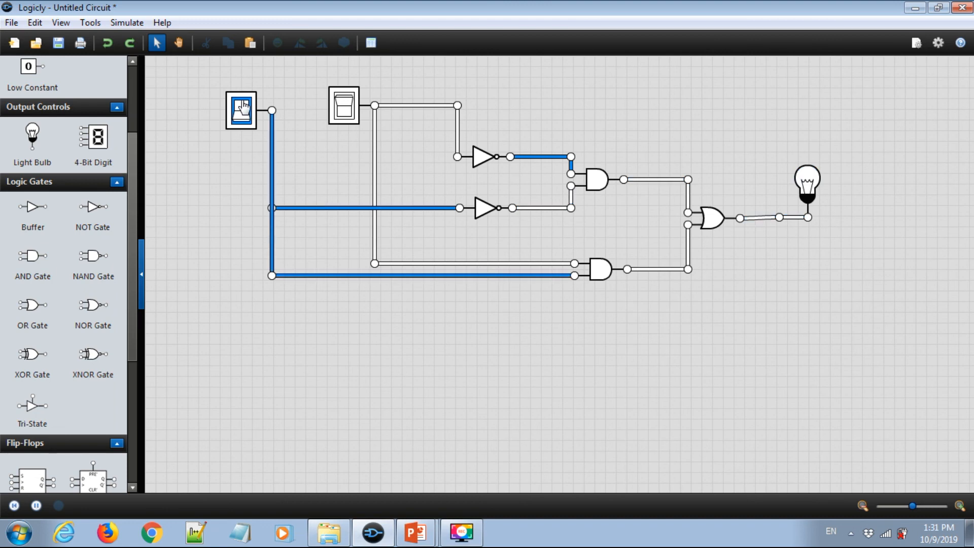
{"action": "left_click", "coordinate": [242, 110]}
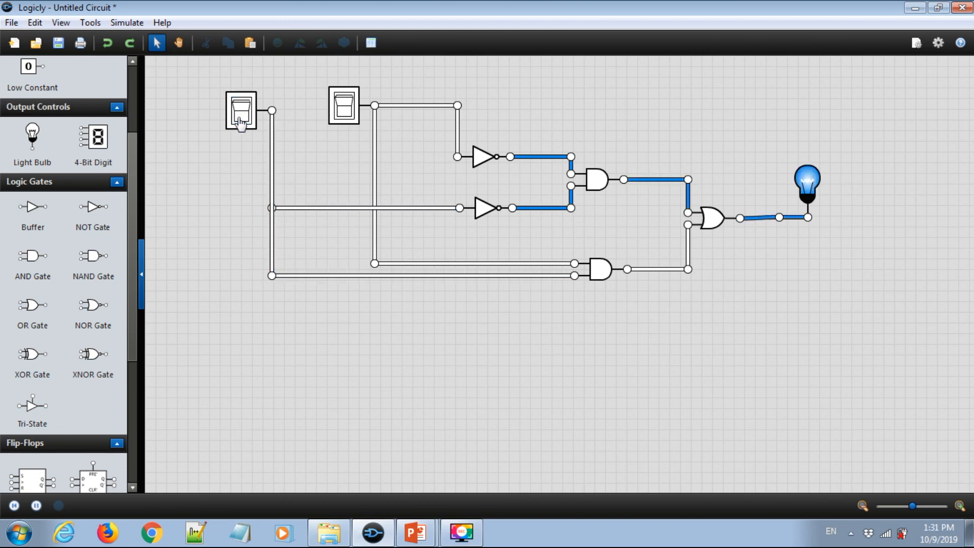
{"action": "left_click", "coordinate": [241, 110]}
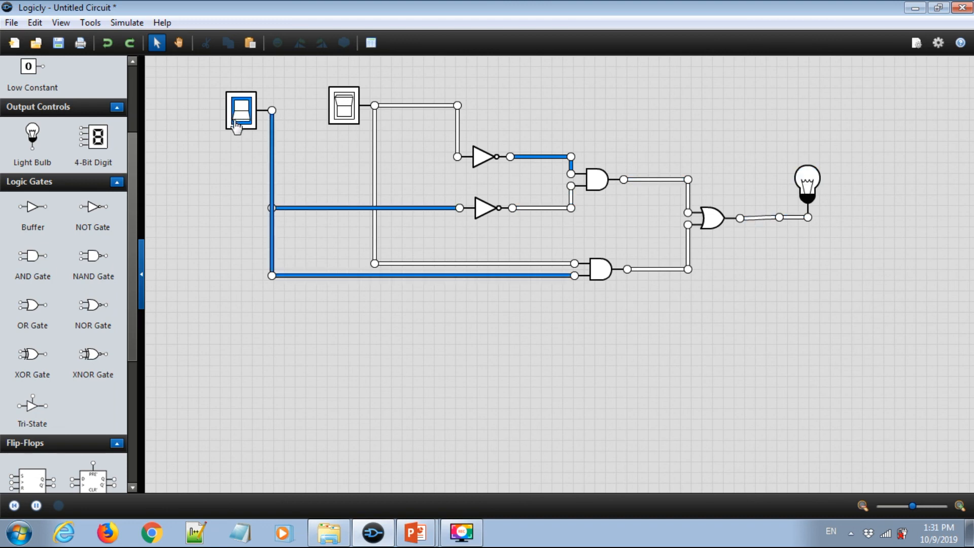
{"action": "left_click", "coordinate": [345, 105]}
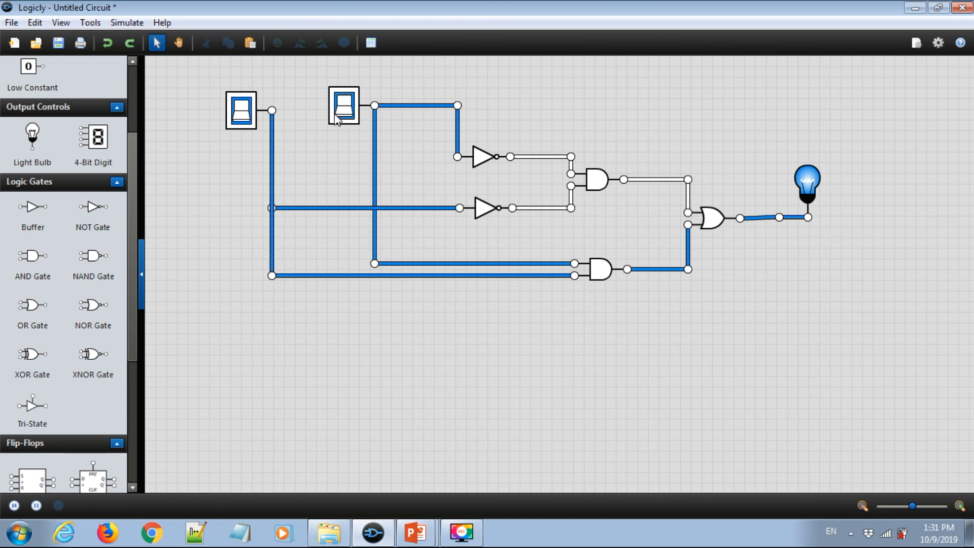
{"action": "left_click", "coordinate": [344, 112]}
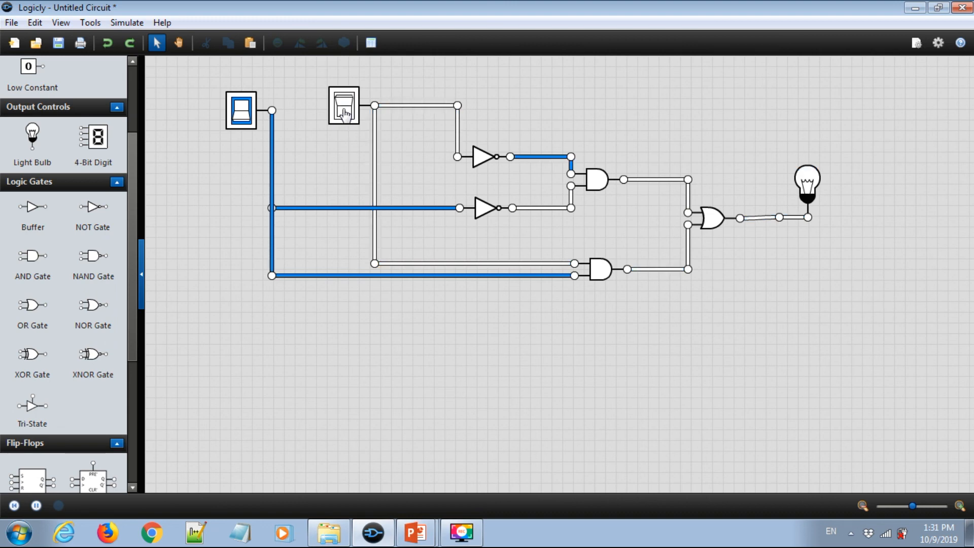
{"action": "left_click", "coordinate": [240, 117]}
{"action": "left_click", "coordinate": [240, 117]}
{"action": "left_click", "coordinate": [239, 120]}
{"action": "left_click", "coordinate": [240, 120]}
{"action": "left_click", "coordinate": [462, 532]}
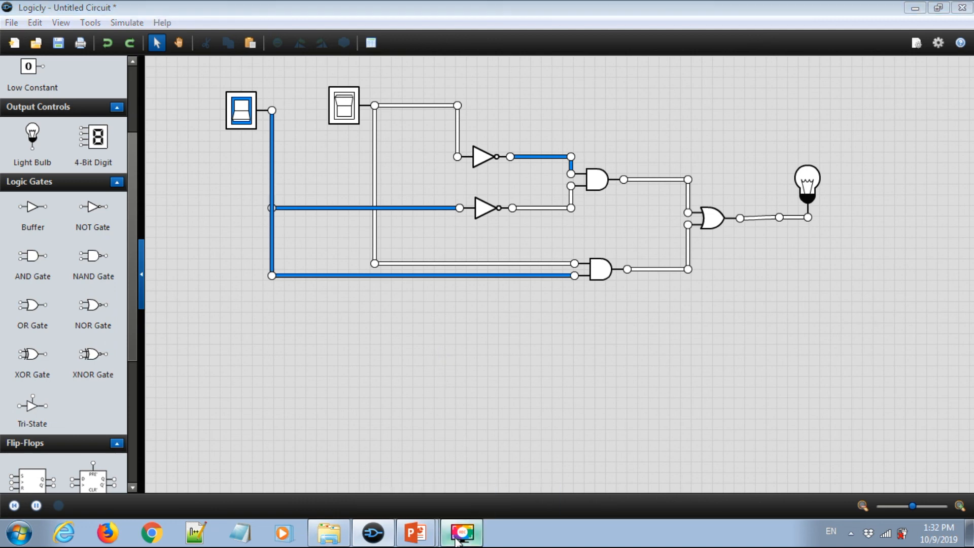